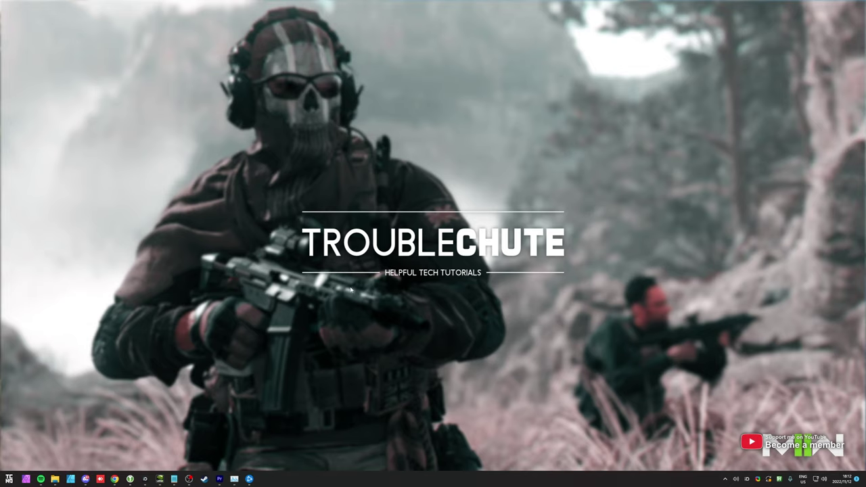
- Restore the Battle.net launcher and open Overwatch 2's gear options menu
mouse_move(249, 477)
left_click(250, 441)
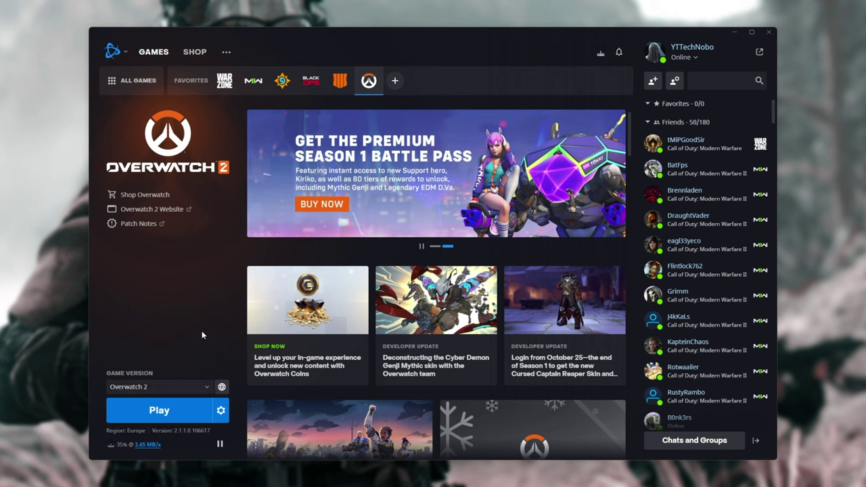
left_click(221, 412)
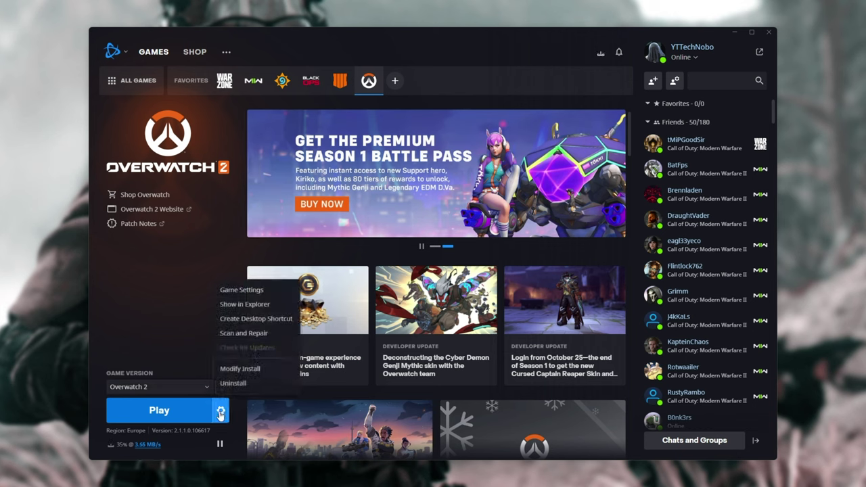
- Cut the Overwatch folder from C:\GAMES\BNet and open the Blizzard folder on Midas (H:)
left_click(268, 306)
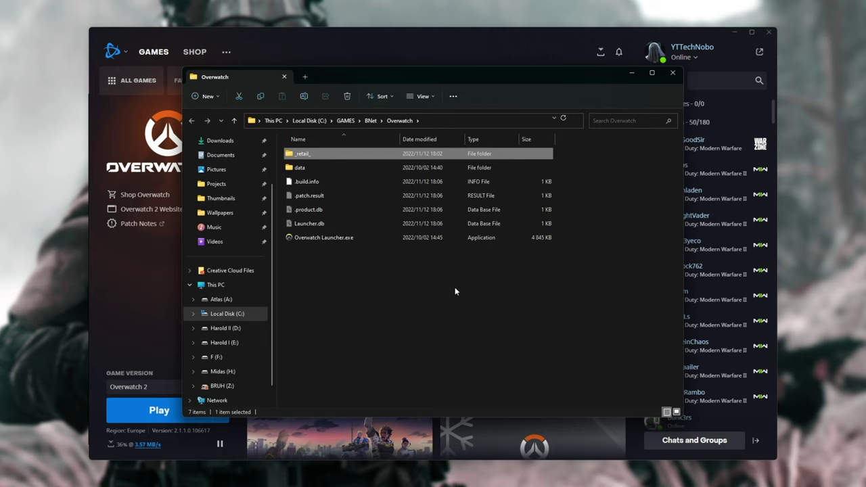
left_click(374, 121)
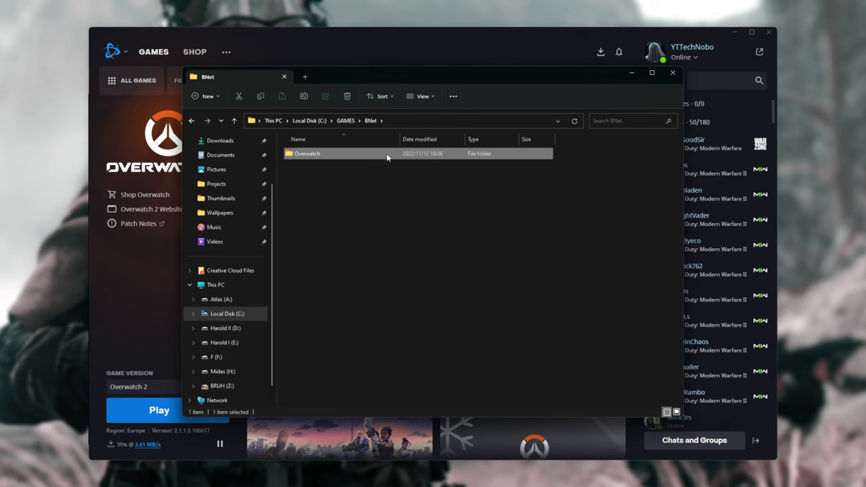
right_click(345, 155)
left_click(386, 329)
left_click(241, 373)
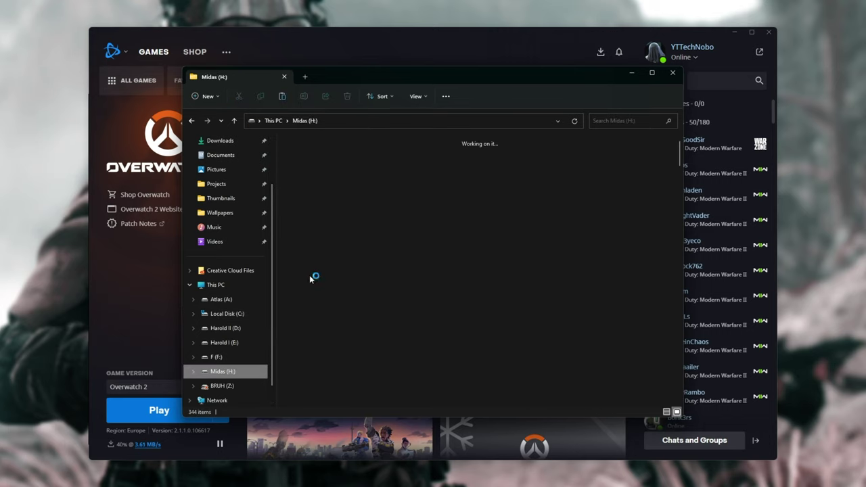
double_click(308, 153)
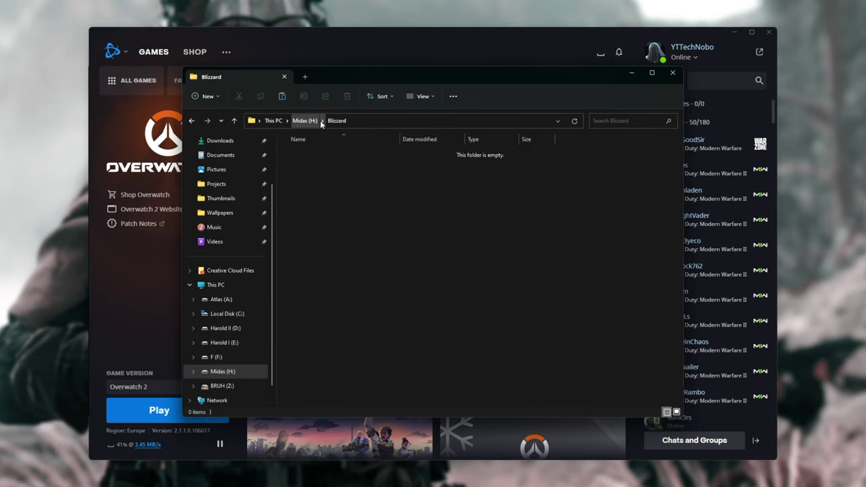
- Paste the Overwatch folder into the empty H:\Blizzard folder
right_click(342, 167)
left_click(365, 239)
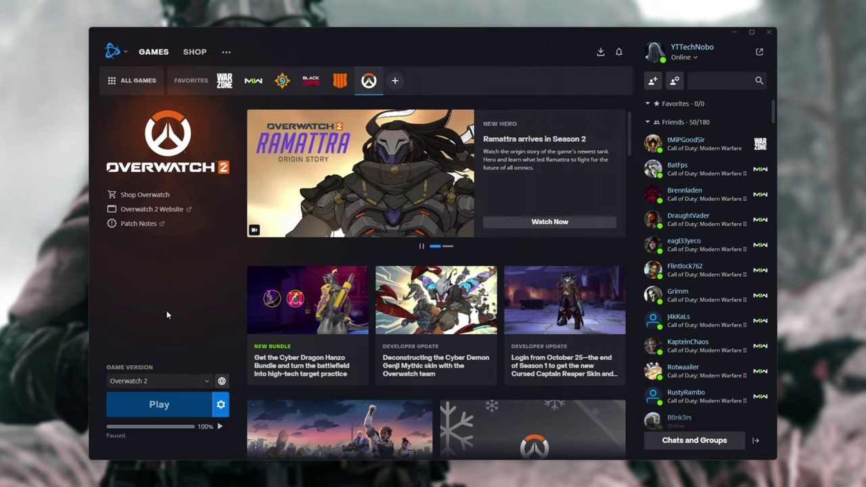
- Uninstall Overwatch 2 from its old location, then restart Battle.net through Windows search
left_click(221, 404)
left_click(237, 377)
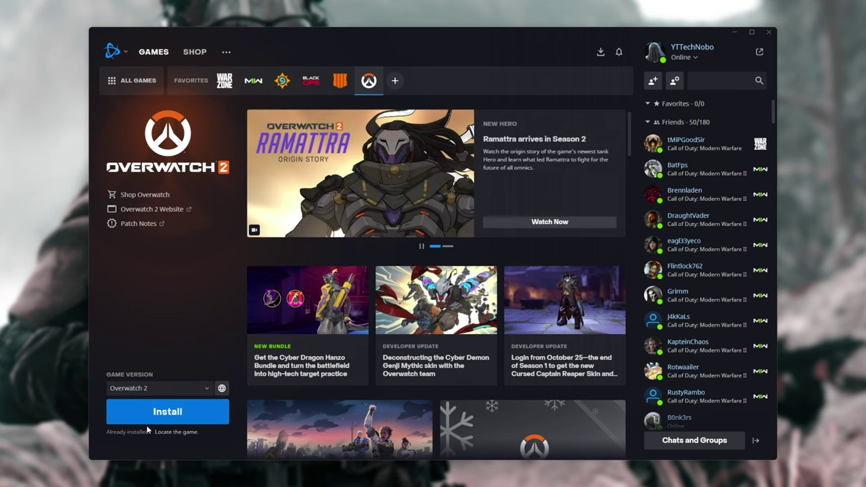
left_click(769, 32)
key("super")
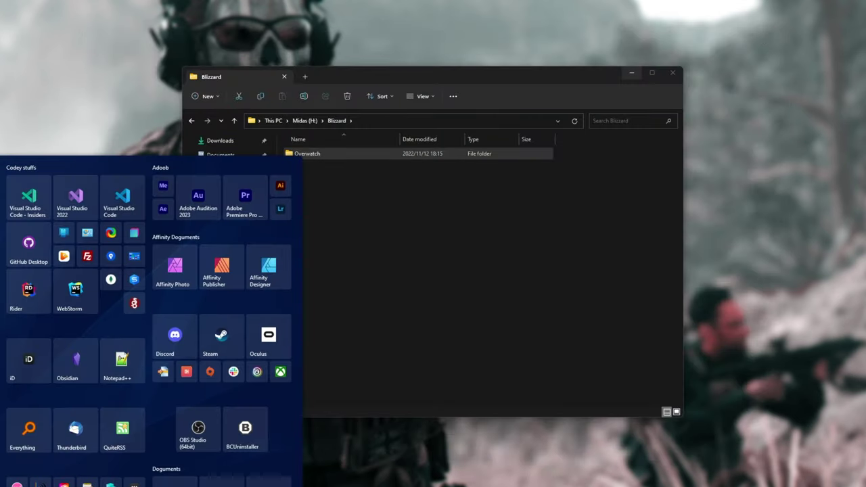
type("battle")
key("Return")
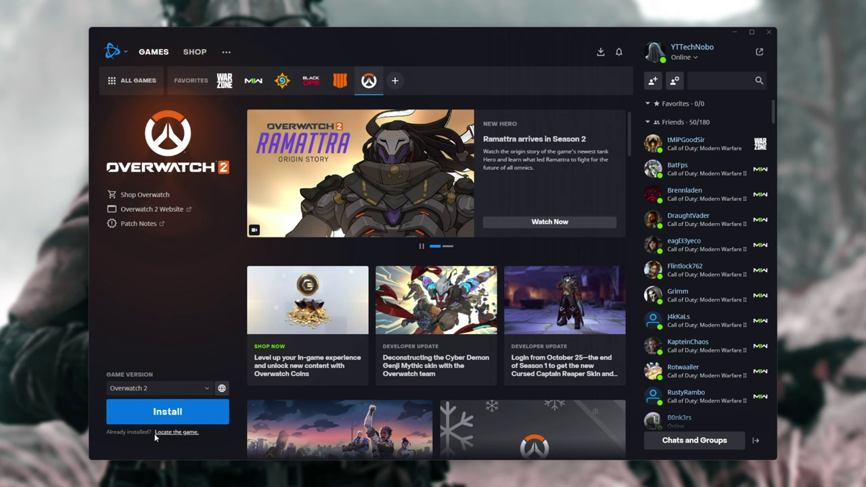
- Locate the existing Overwatch 2 install by selecting H:\Blizzard\Overwatch as its folder
left_click(175, 433)
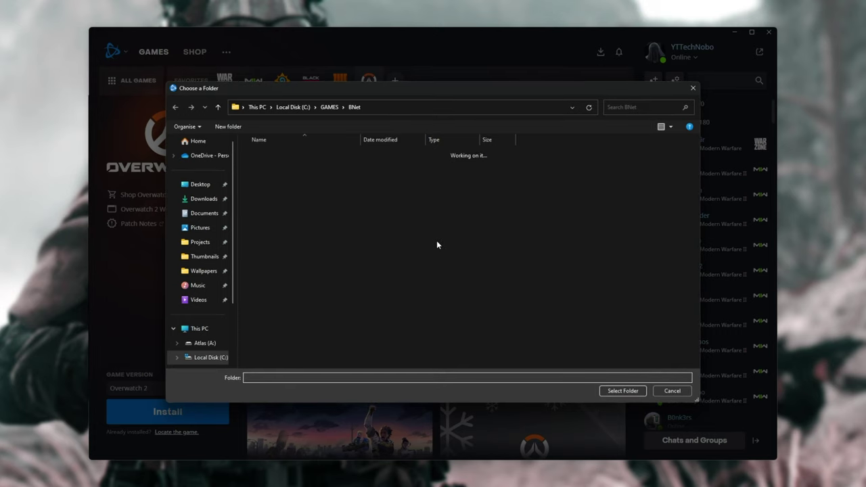
scroll(203, 331, "down", 2)
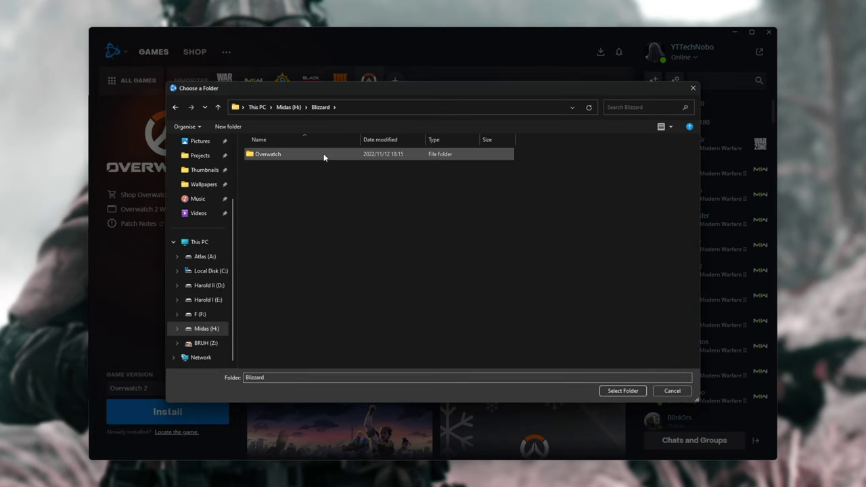
left_click(321, 155)
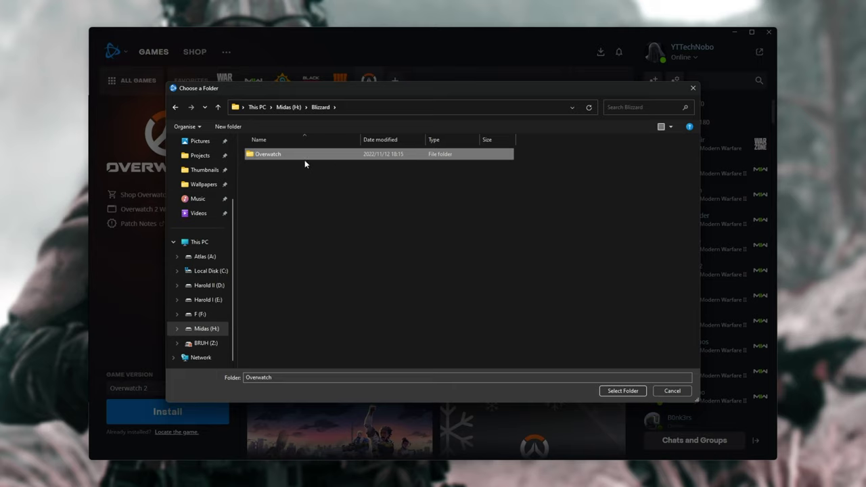
double_click(305, 157)
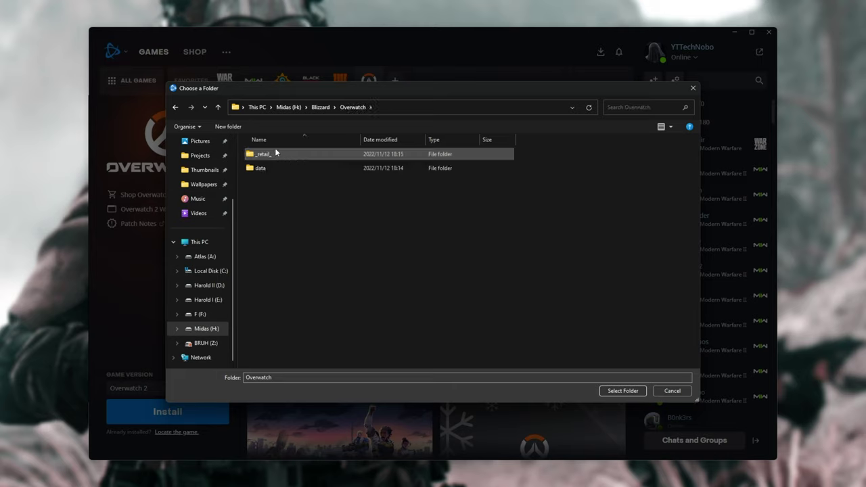
left_click(317, 108)
left_click(311, 157)
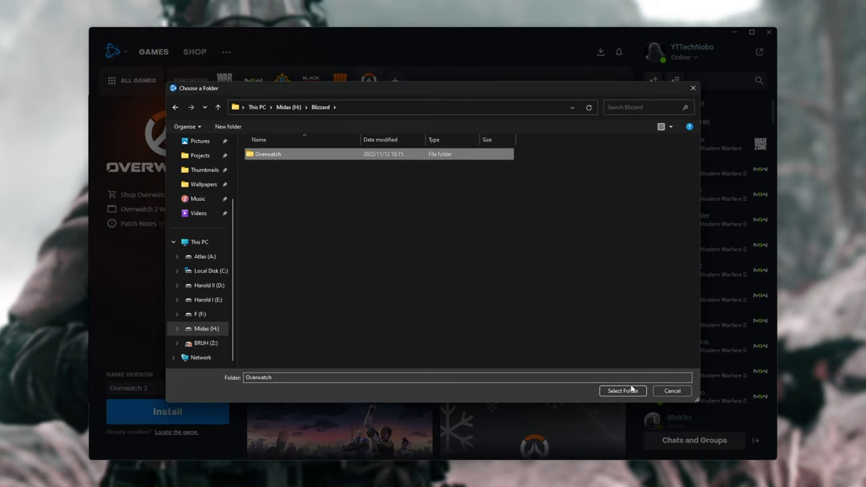
double_click(322, 162)
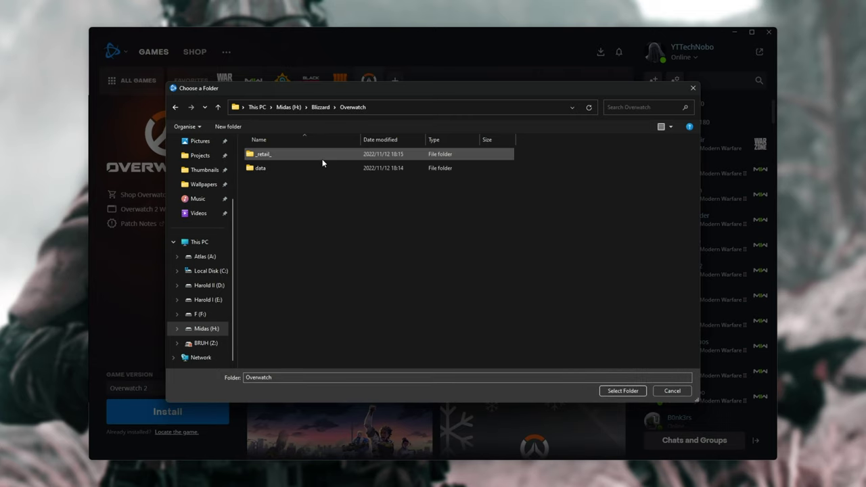
left_click(622, 391)
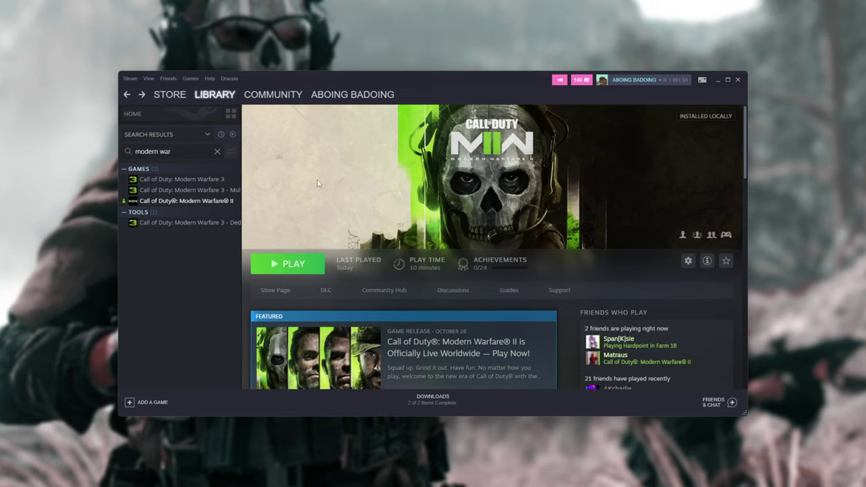
- Start moving Modern Warfare II's install folder from Properties > Local Files and list target drives
left_click(203, 201)
right_click(176, 206)
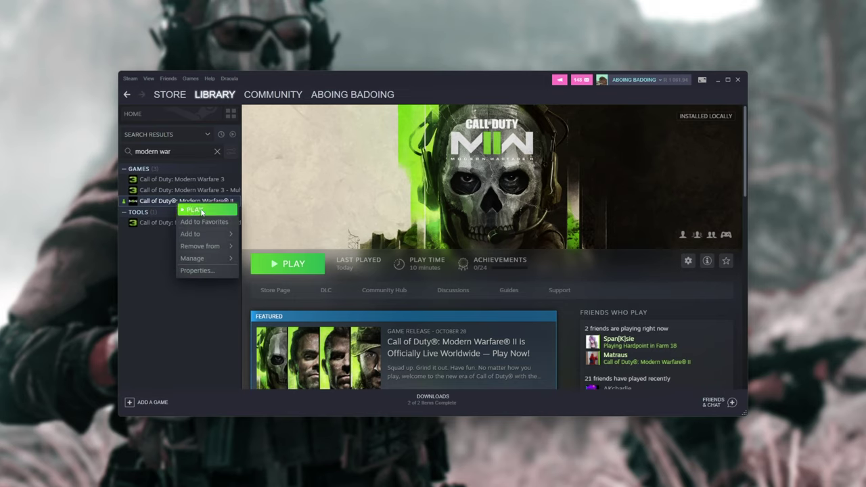
left_click(217, 270)
left_click(289, 183)
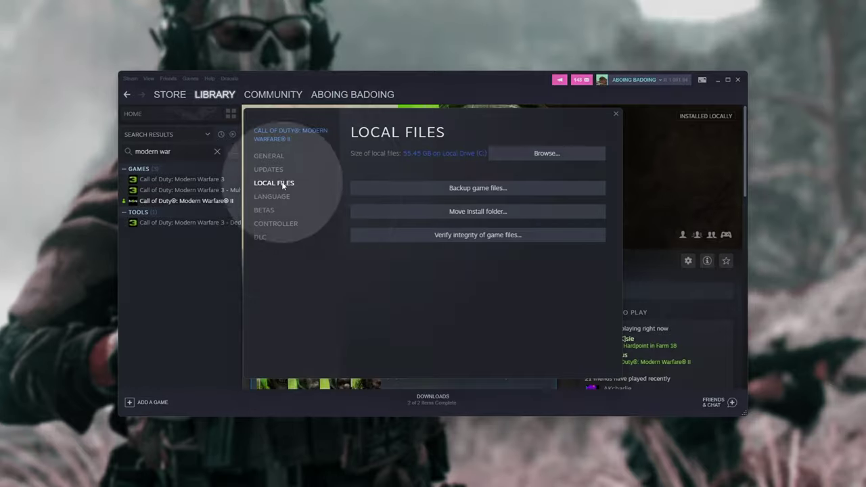
left_click(496, 212)
left_click(340, 243)
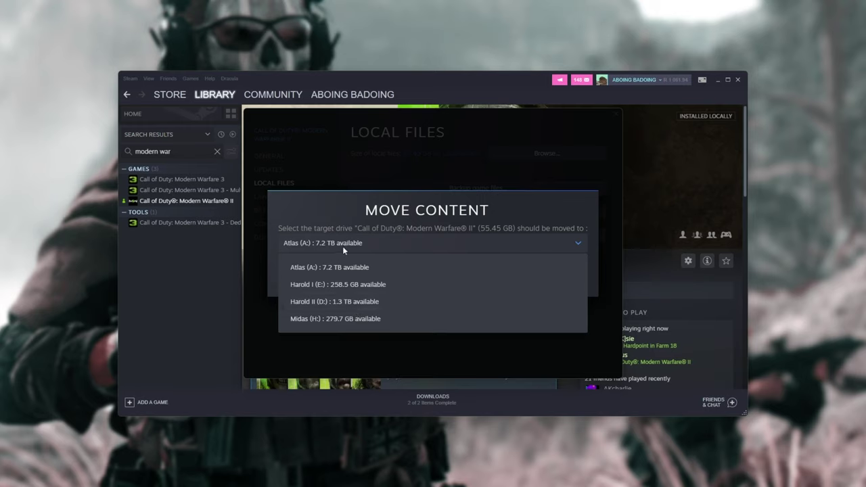
- Close the drive list and cancel moving Modern Warfare II
left_click(428, 213)
left_click(512, 281)
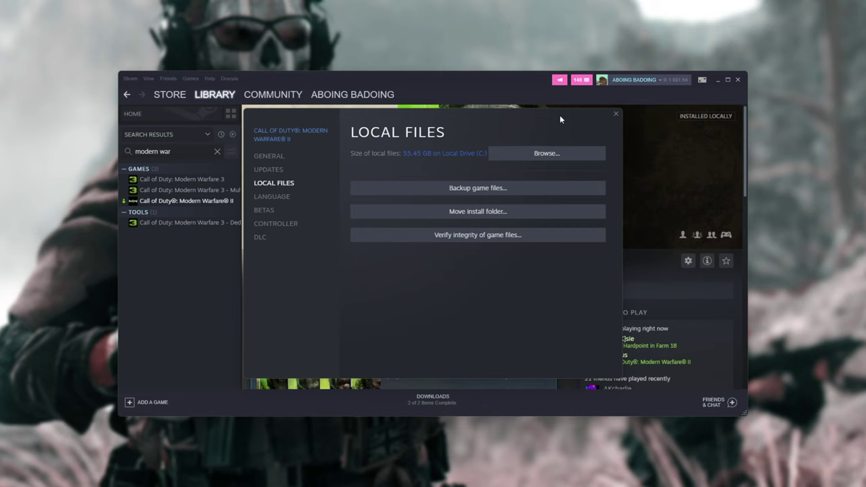
- Close the game properties and open Steam Library Folders from Settings > Downloads
left_click(617, 115)
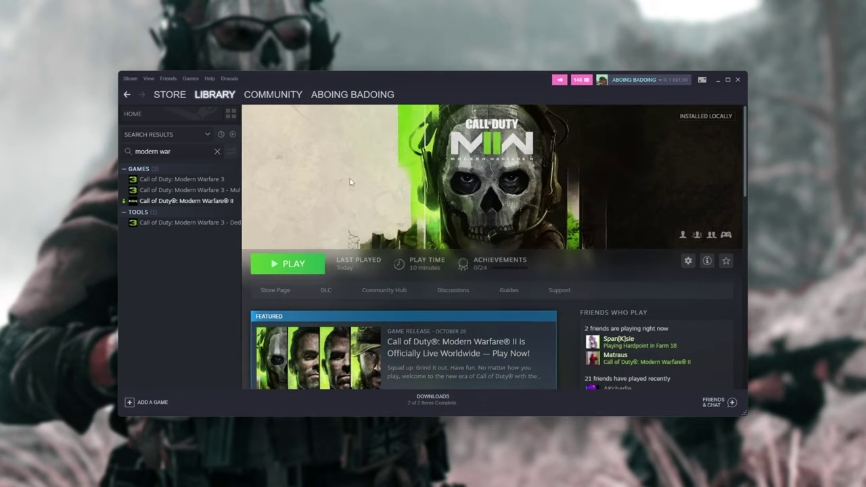
left_click(130, 78)
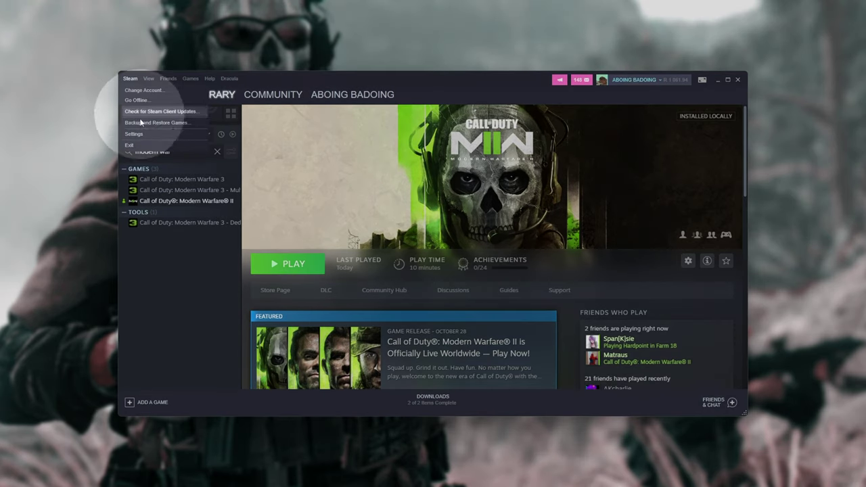
left_click(139, 134)
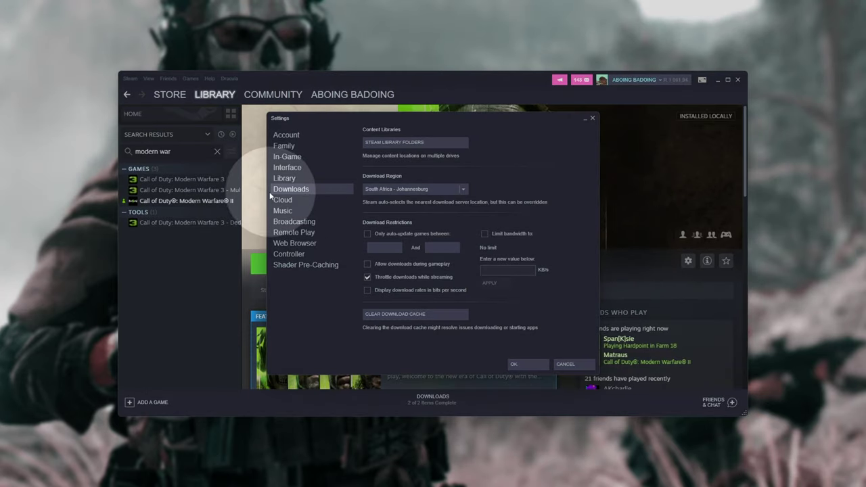
left_click(413, 143)
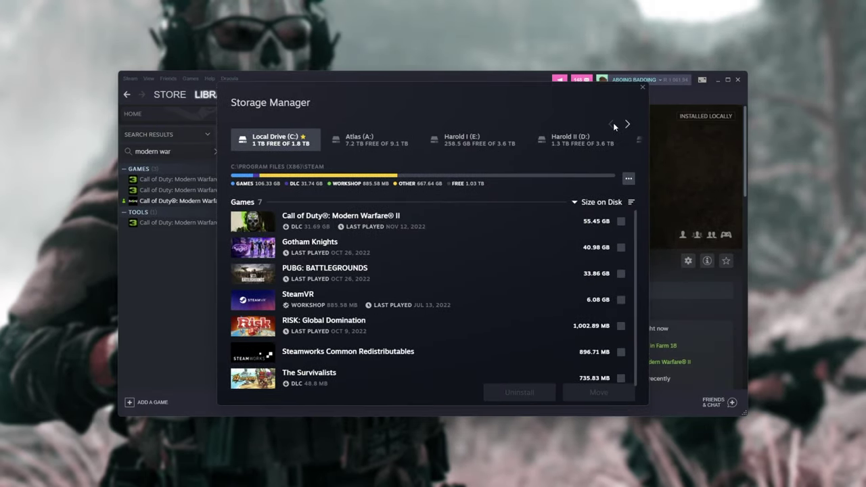
- Add a new Steam library folder and choose Midas (H:) as its drive
left_click(627, 124)
left_click(625, 135)
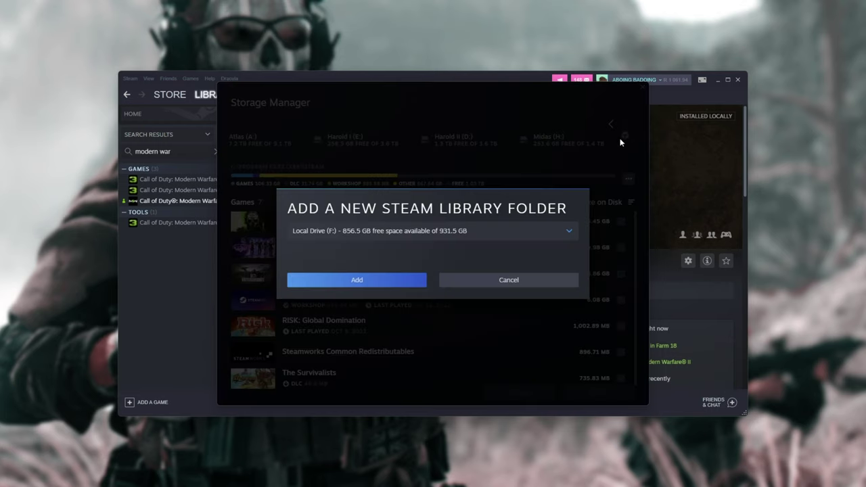
left_click(449, 229)
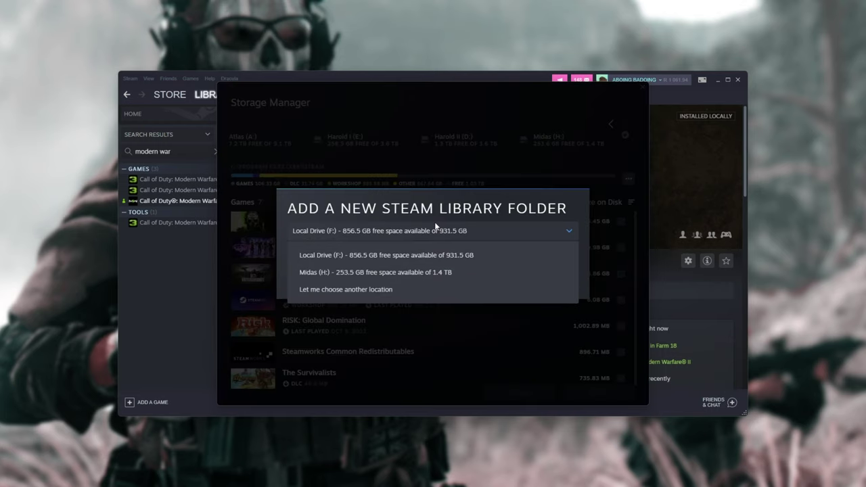
left_click(363, 274)
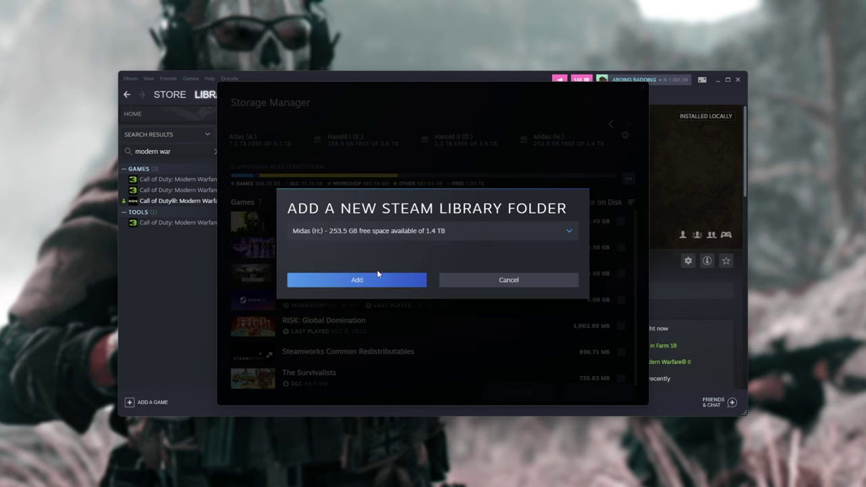
- Close the library dialog and Storage Manager, then minimise Steam to the desktop
left_click(470, 281)
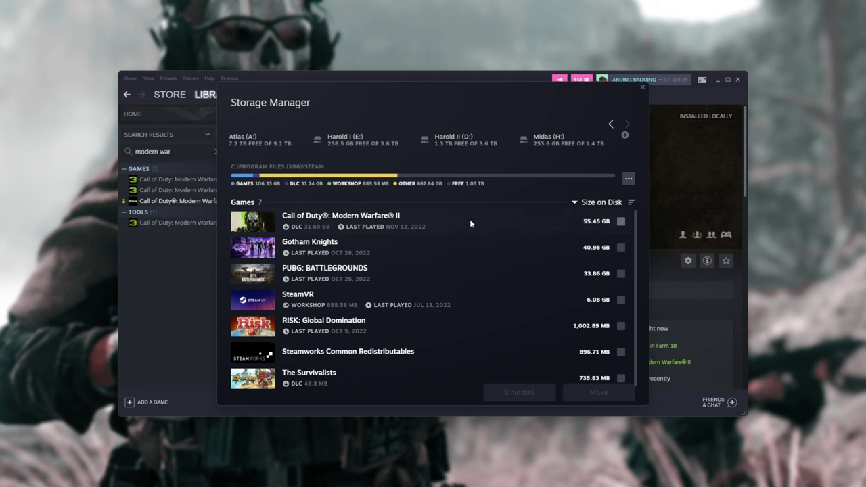
left_click(644, 87)
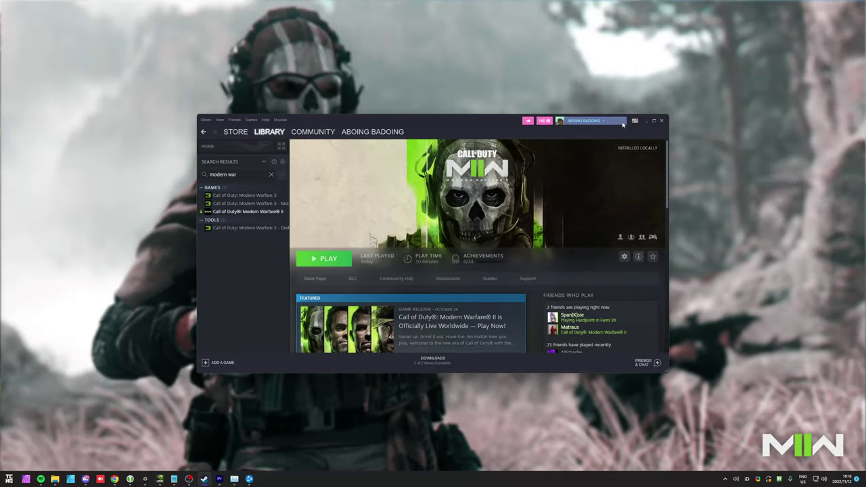
left_click(646, 122)
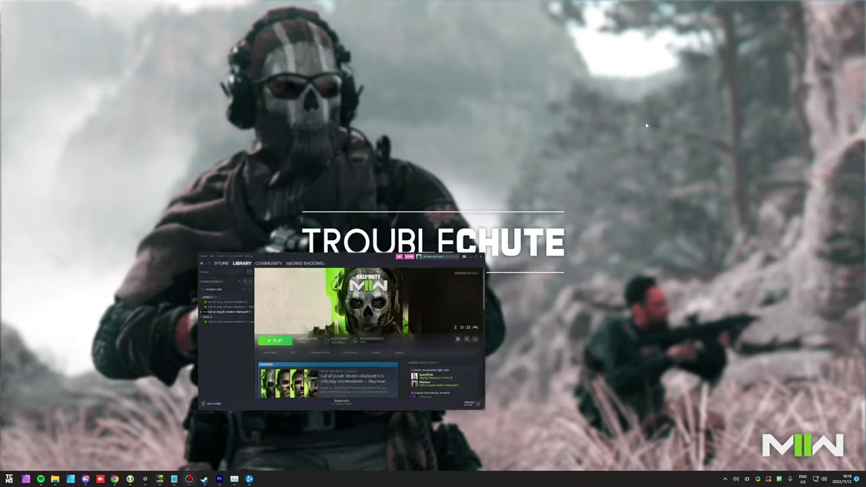